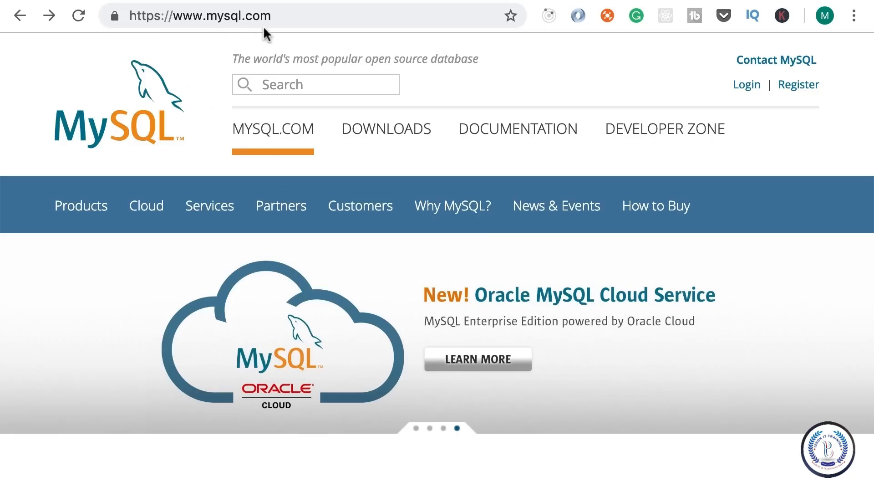
Open the MySQL Community Server download page from the Community (GPL) downloads
{"action": "left_click", "coordinate": [387, 133]}
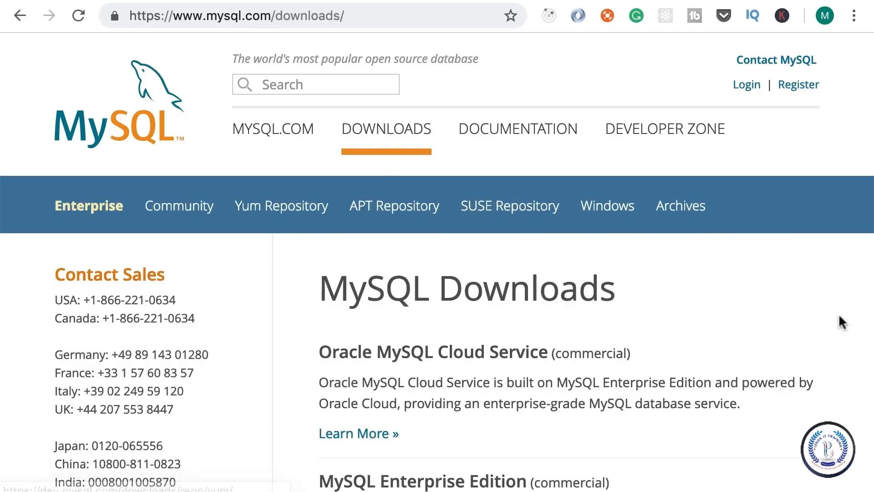
{"action": "scroll", "coordinate": [819, 314], "scroll_direction": "down", "scroll_amount": 20}
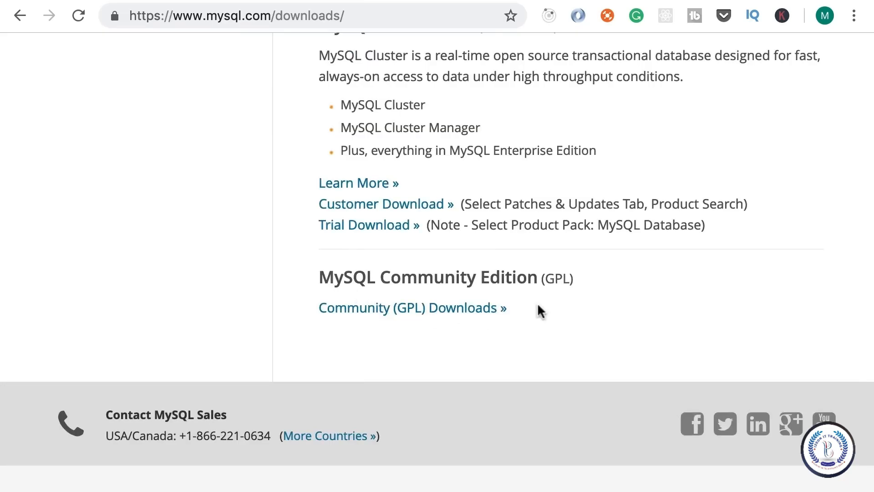
{"action": "left_click", "coordinate": [424, 317]}
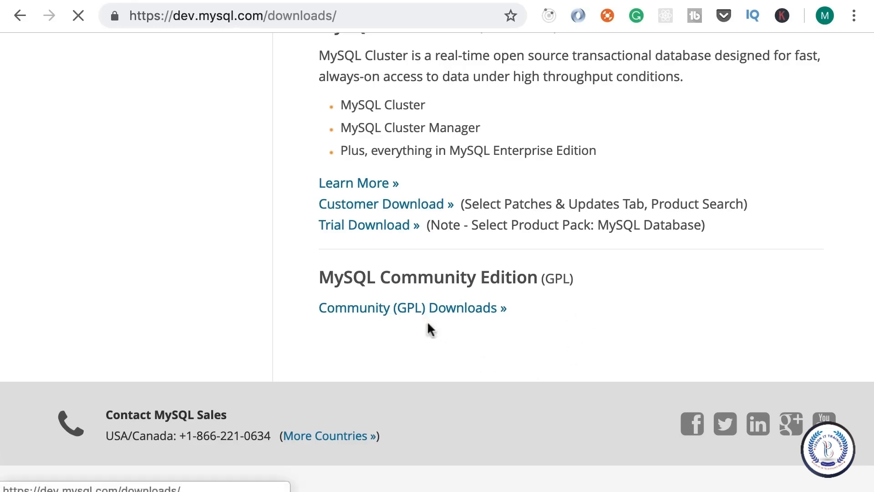
{"action": "scroll", "coordinate": [728, 315], "scroll_direction": "down", "scroll_amount": 3}
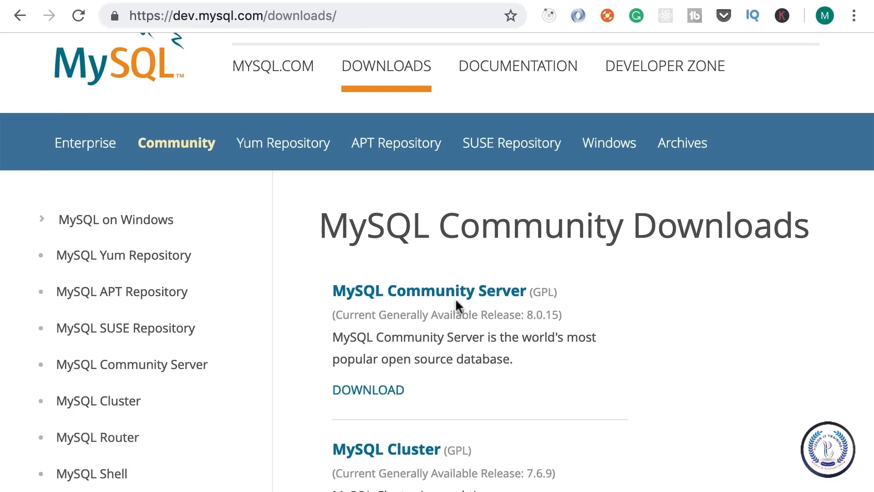
{"action": "left_click", "coordinate": [483, 300]}
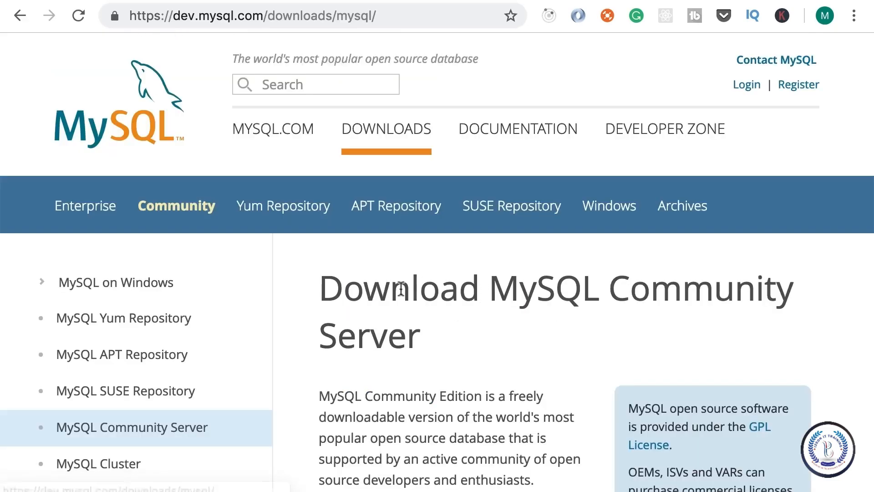
Download the macOS 10.14 (x86, 64-bit) DMG Archive of MySQL Community Server 8.0.15 without logging in or signing up
{"action": "scroll", "coordinate": [552, 353], "scroll_direction": "down", "scroll_amount": 7}
{"action": "scroll", "coordinate": [548, 344], "scroll_direction": "down", "scroll_amount": 12}
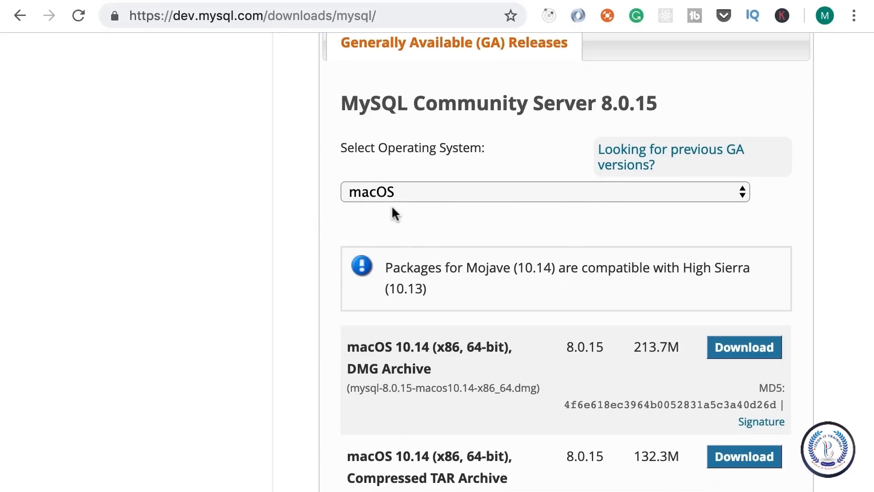
{"action": "left_click", "coordinate": [747, 359]}
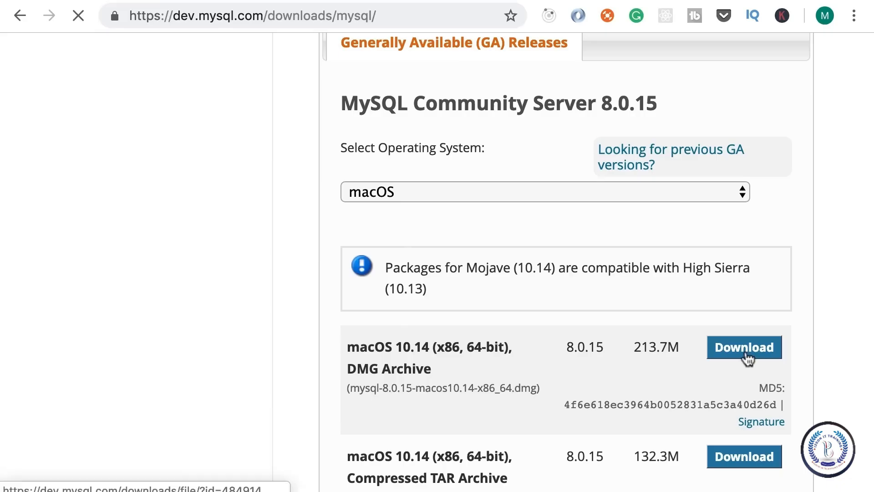
{"action": "scroll", "coordinate": [747, 360], "scroll_direction": "down", "scroll_amount": 10}
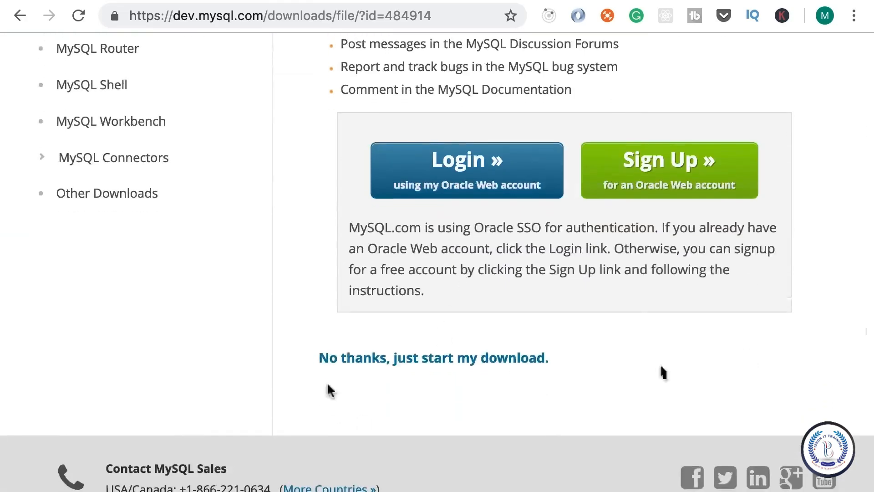
{"action": "left_click", "coordinate": [440, 367]}
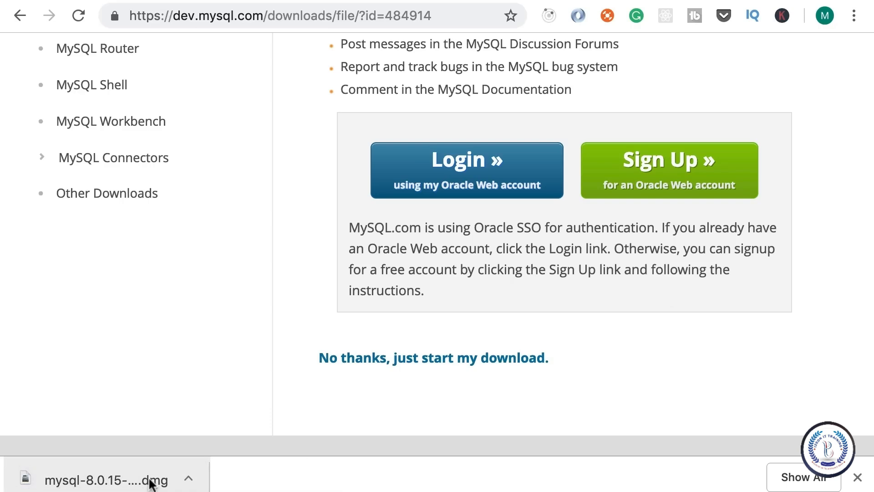
Open the downloaded MySQL 8.0.15 disk image, launch its installer package and allow the compatibility check to run
{"action": "left_click", "coordinate": [125, 480]}
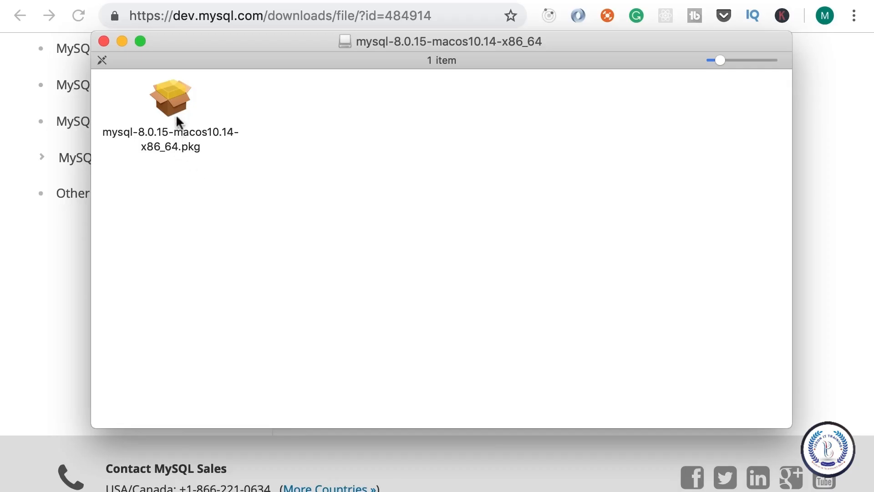
{"action": "double_click", "coordinate": [176, 114]}
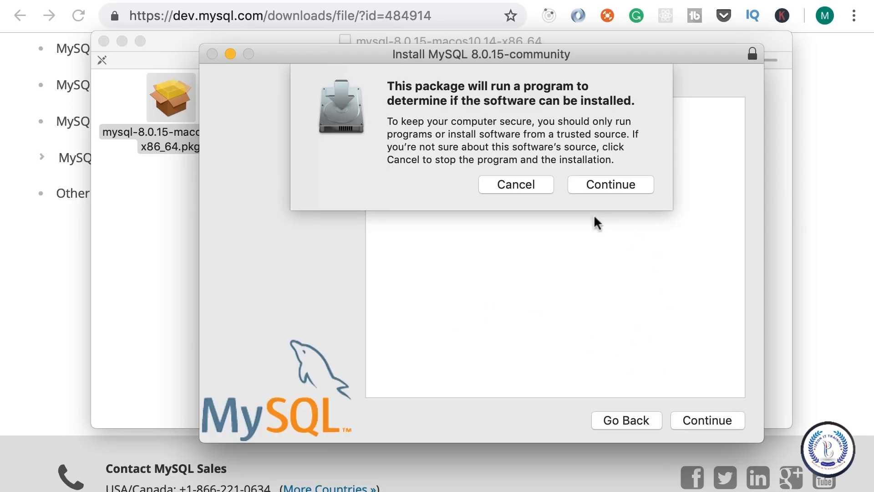
{"action": "left_click", "coordinate": [606, 186]}
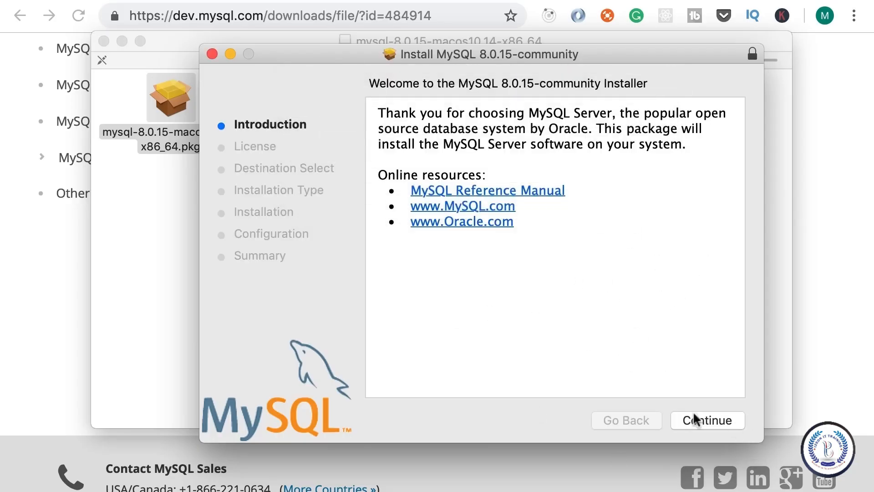
Agree to the MySQL Server license, start the installation and authorize it with the account password
{"action": "left_click", "coordinate": [692, 420]}
{"action": "left_click", "coordinate": [712, 425]}
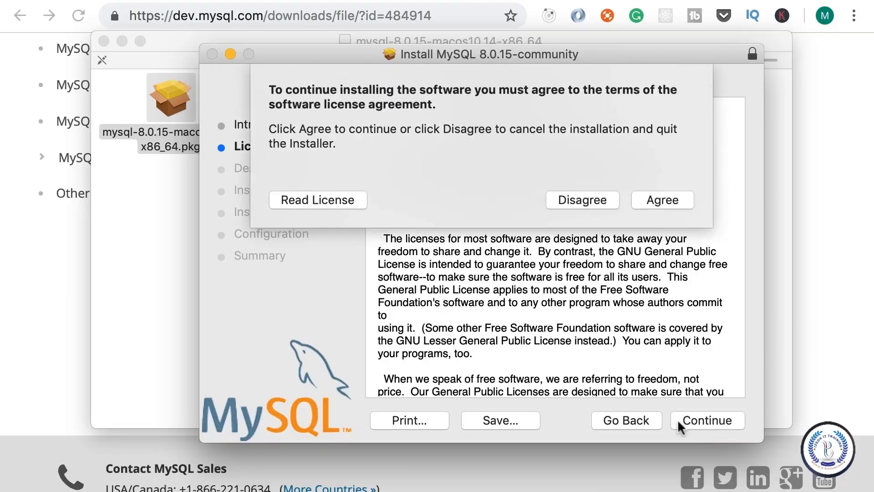
{"action": "left_click", "coordinate": [661, 206]}
{"action": "left_click", "coordinate": [724, 421]}
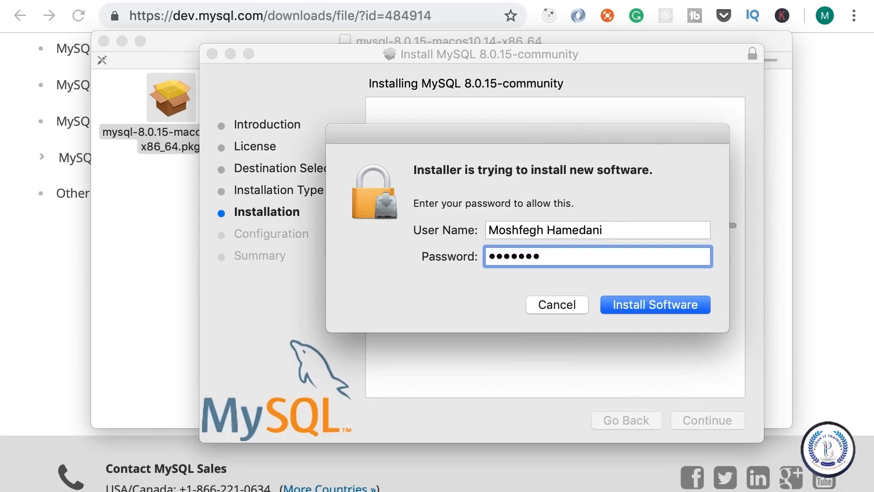
{"action": "key", "text": "Return"}
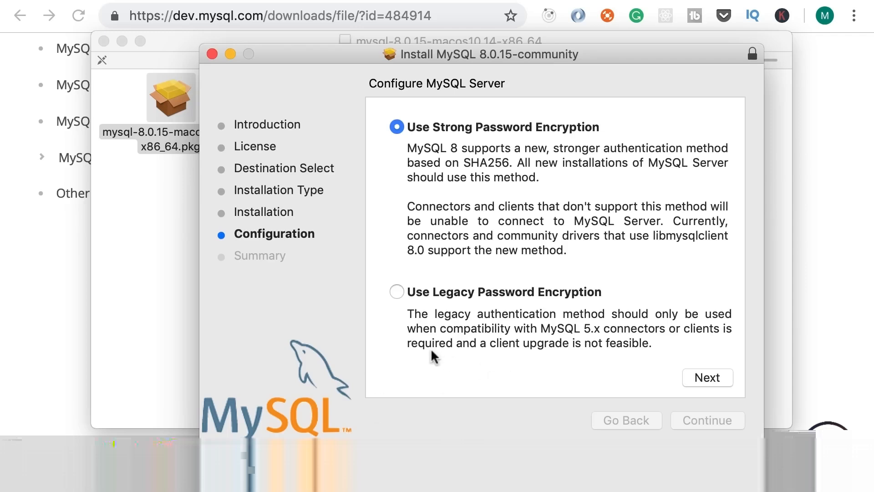
Keep strong password encryption, set a password for the root user and finish the MySQL Server configuration with automatic server start enabled
{"action": "left_click", "coordinate": [703, 380]}
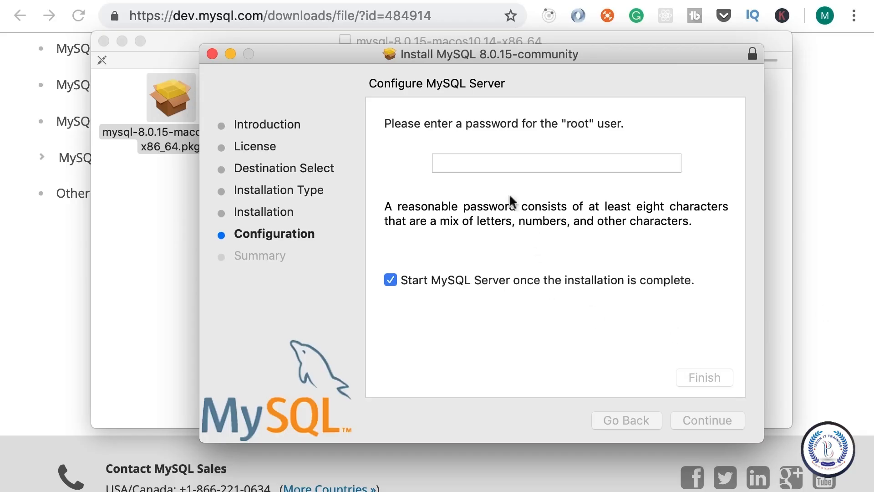
{"action": "left_click", "coordinate": [486, 168]}
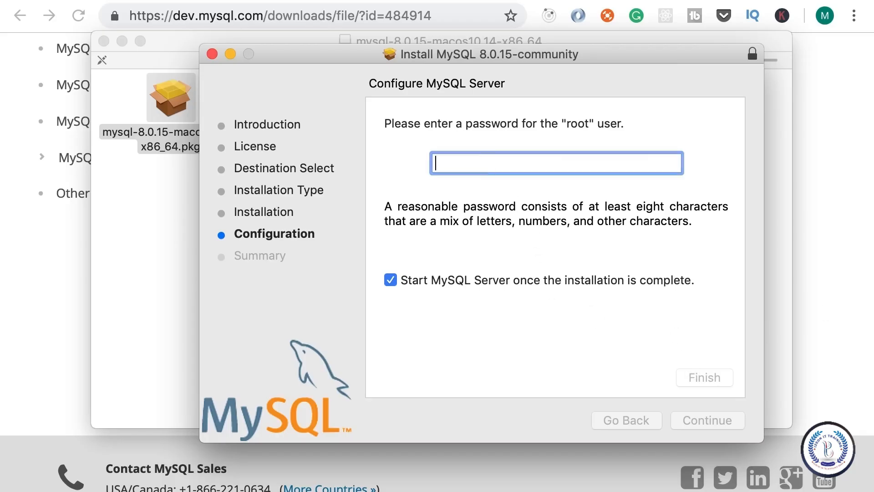
{"action": "type", "text": "•••••••••"}
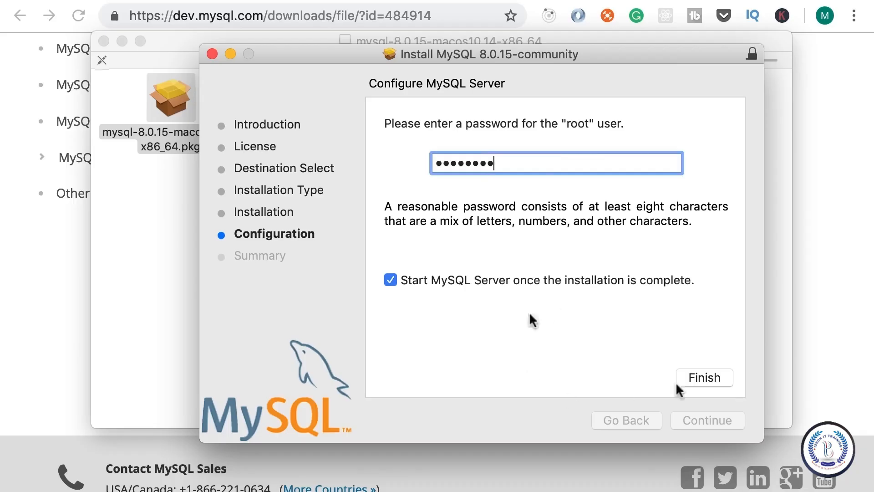
{"action": "left_click", "coordinate": [700, 380]}
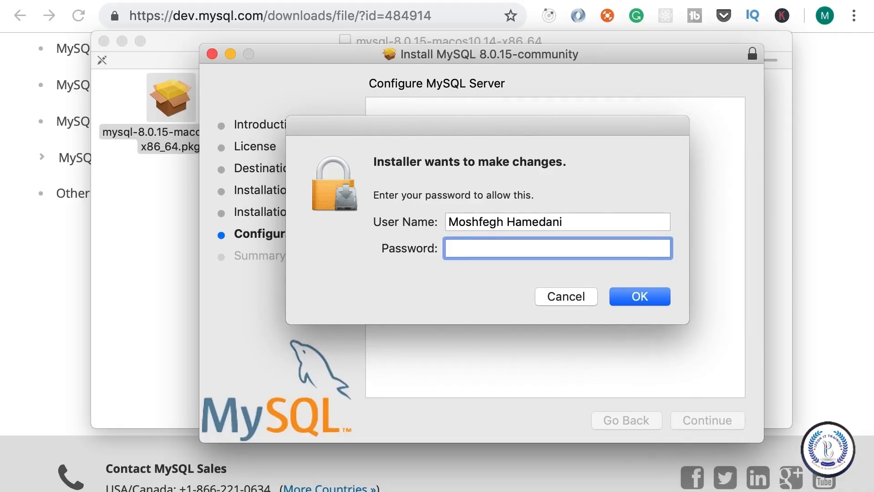
Authorize the configuration changes with the account password, and close the installer, moving it to the Trash
{"action": "type", "text": "•••••"}
{"action": "key", "text": "Return"}
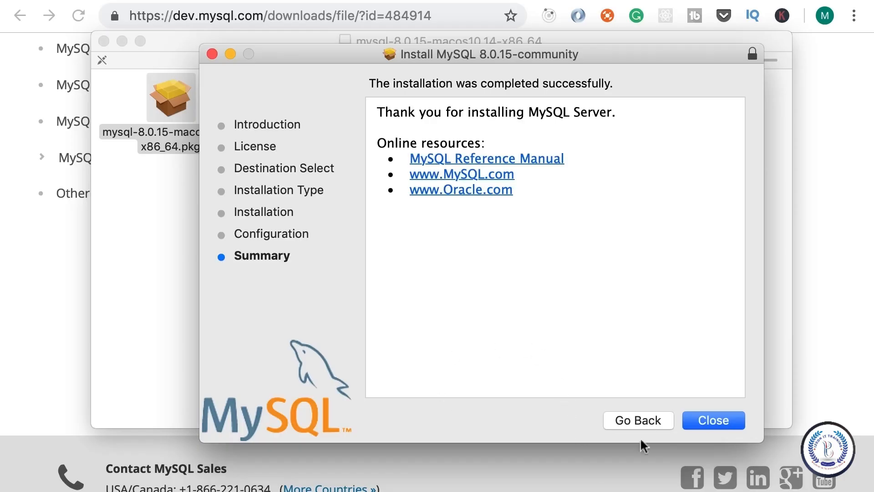
{"action": "left_click", "coordinate": [722, 421]}
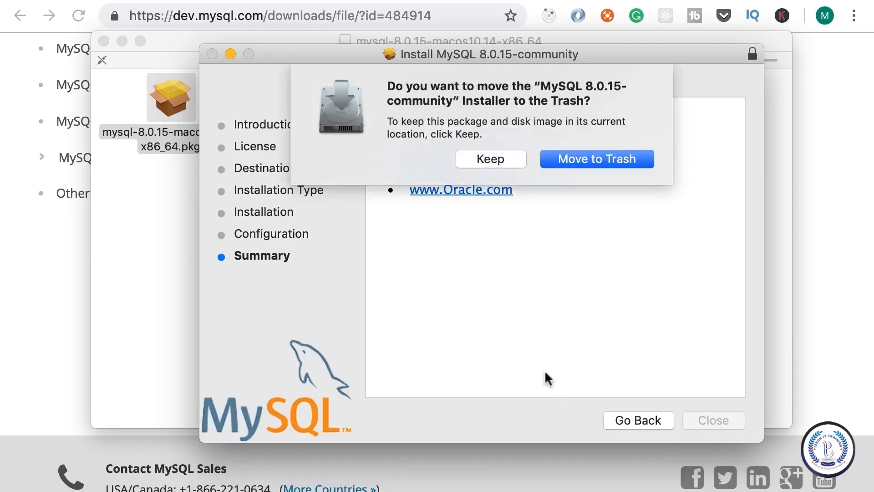
{"action": "left_click", "coordinate": [638, 162]}
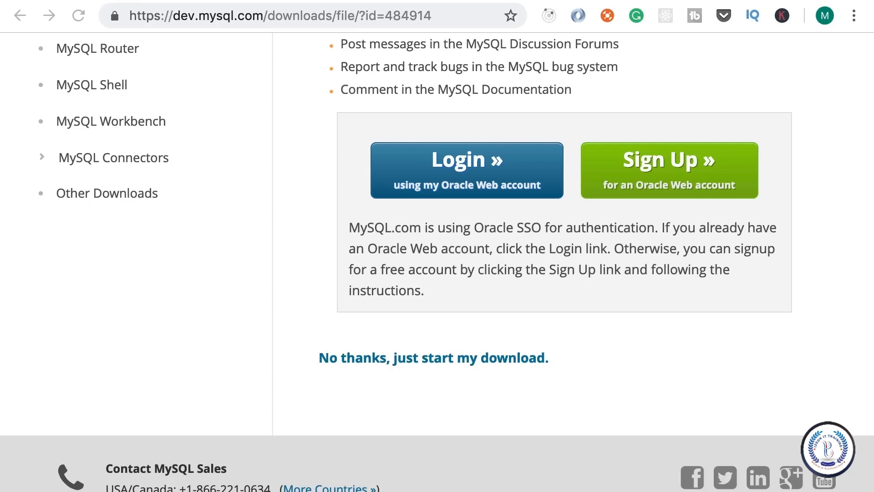
Open the MySQL Workbench download page from the Community (GPL) downloads
{"action": "scroll", "coordinate": [537, 318], "scroll_direction": "up", "scroll_amount": 10}
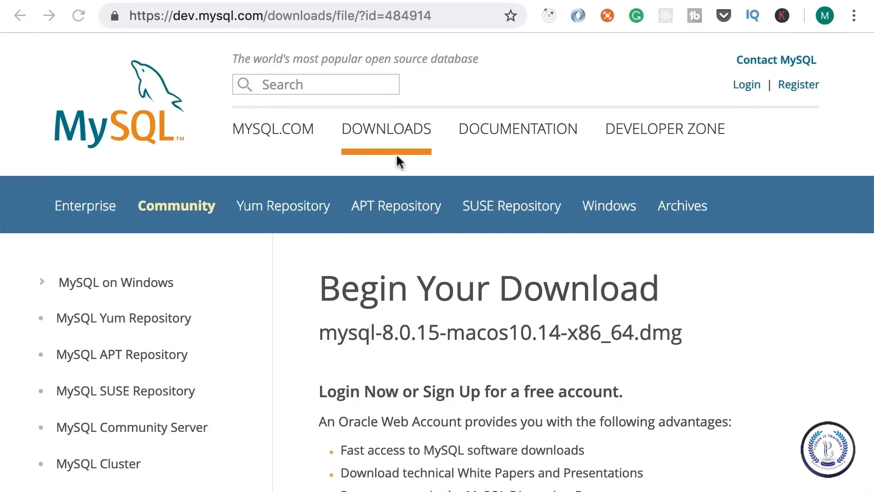
{"action": "left_click", "coordinate": [396, 129]}
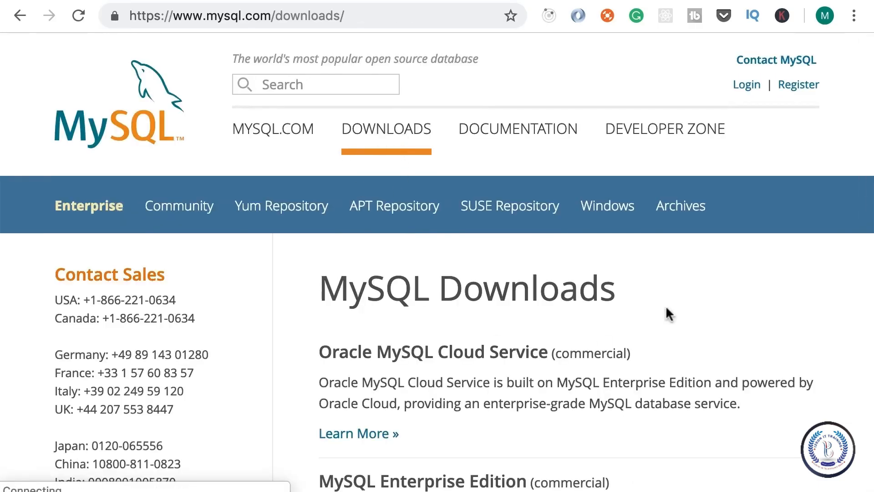
{"action": "scroll", "coordinate": [666, 307], "scroll_direction": "down", "scroll_amount": 15}
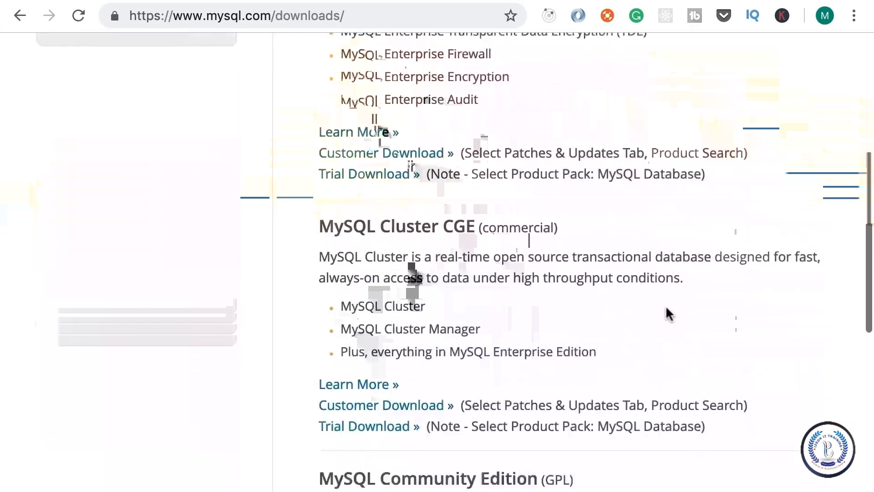
{"action": "scroll", "coordinate": [666, 308], "scroll_direction": "down", "scroll_amount": 1}
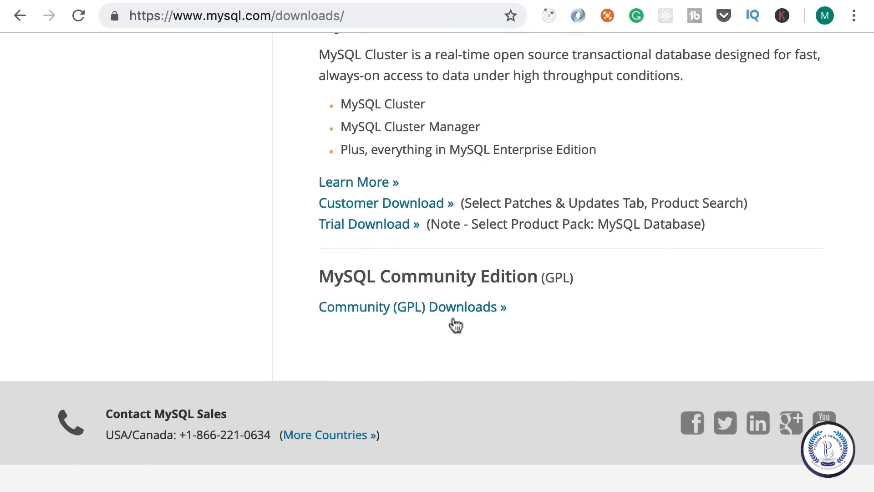
{"action": "left_click", "coordinate": [466, 314]}
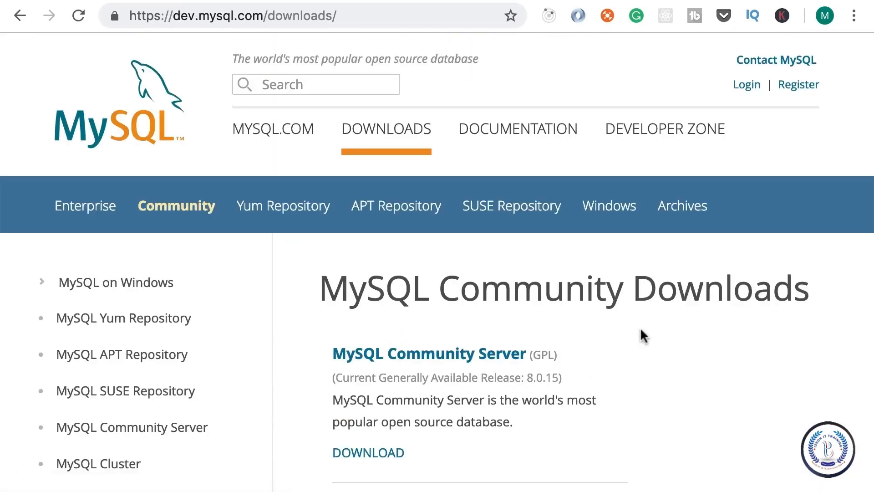
{"action": "scroll", "coordinate": [641, 336], "scroll_direction": "down", "scroll_amount": 3}
{"action": "scroll", "coordinate": [640, 330], "scroll_direction": "down", "scroll_amount": 14}
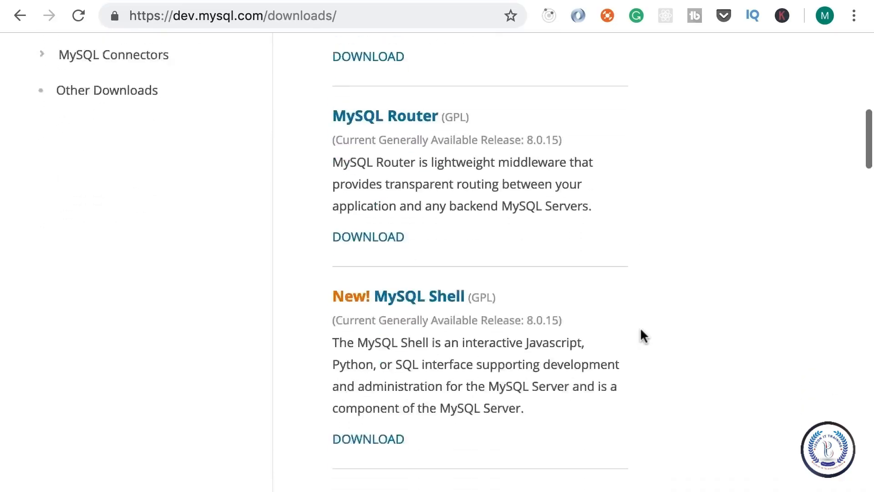
{"action": "scroll", "coordinate": [639, 330], "scroll_direction": "down", "scroll_amount": 2}
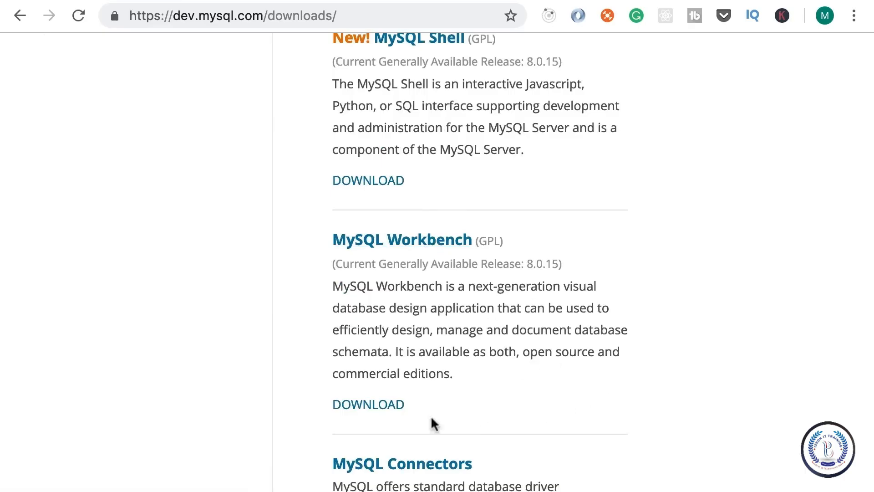
{"action": "left_click", "coordinate": [387, 408]}
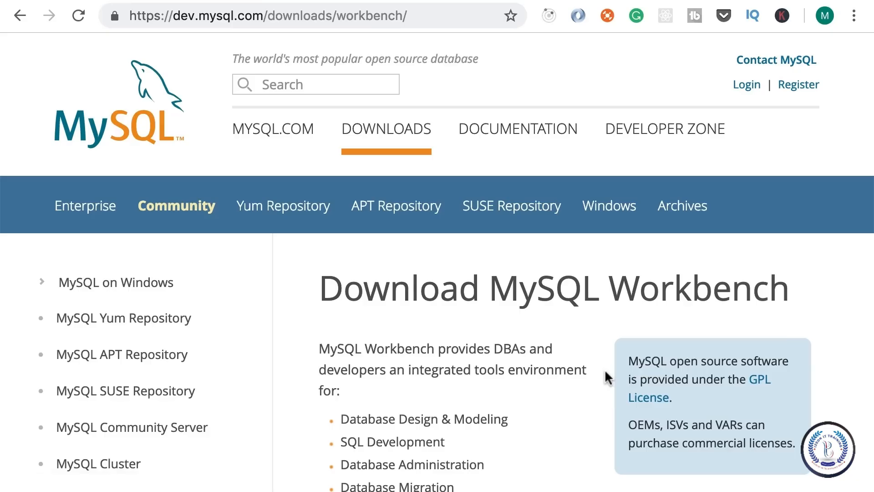
Download the macOS (x86, 64-bit) DMG Archive of MySQL Workbench 8.0.15 without logging in, and open the downloaded disk image
{"action": "scroll", "coordinate": [604, 368], "scroll_direction": "down", "scroll_amount": 7}
{"action": "scroll", "coordinate": [604, 369], "scroll_direction": "down", "scroll_amount": 15}
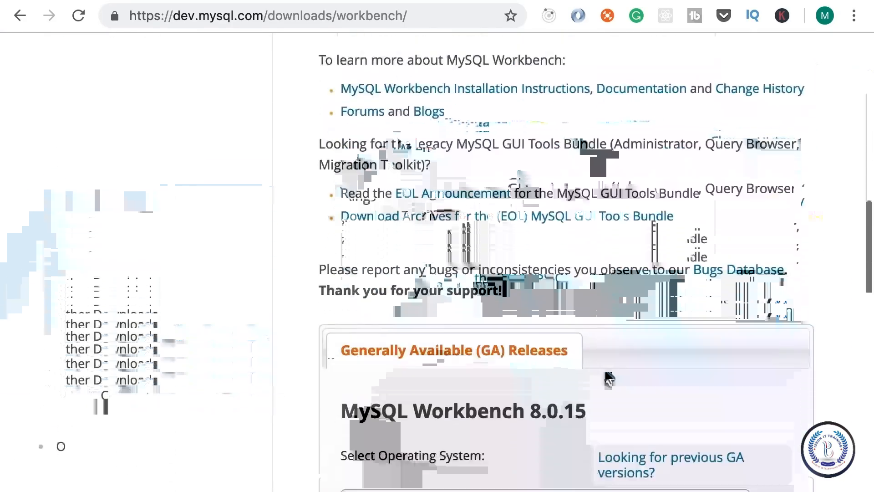
{"action": "scroll", "coordinate": [424, 328], "scroll_direction": "down", "scroll_amount": 3}
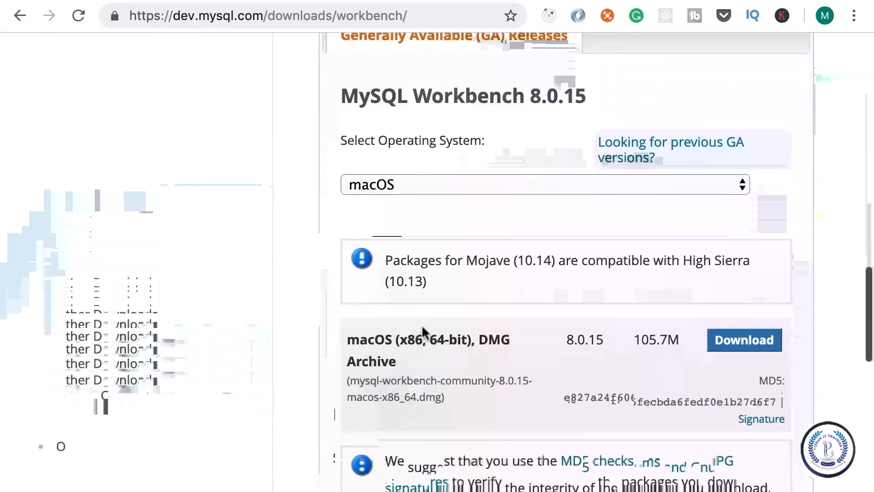
{"action": "left_click", "coordinate": [747, 345]}
{"action": "scroll", "coordinate": [749, 346], "scroll_direction": "down", "scroll_amount": 10}
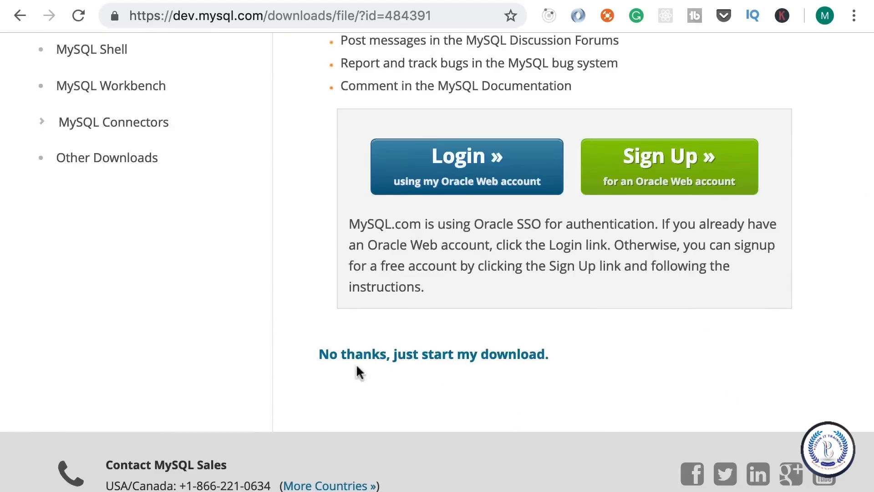
{"action": "left_click", "coordinate": [478, 359]}
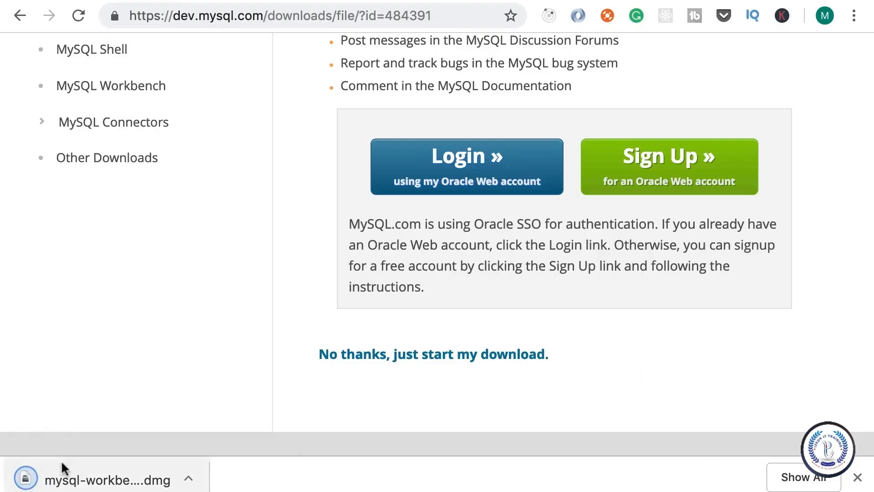
{"action": "left_click", "coordinate": [77, 476]}
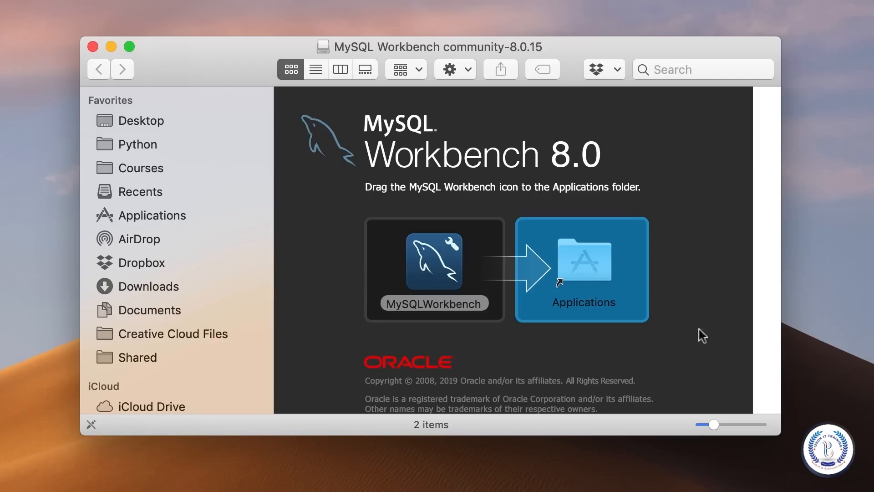
Copy MySQLWorkbench into the Applications folder and launch it from there, allowing the downloaded app to open
{"action": "left_click_drag", "start_coordinate": [428, 257], "coordinate": [586, 257]}
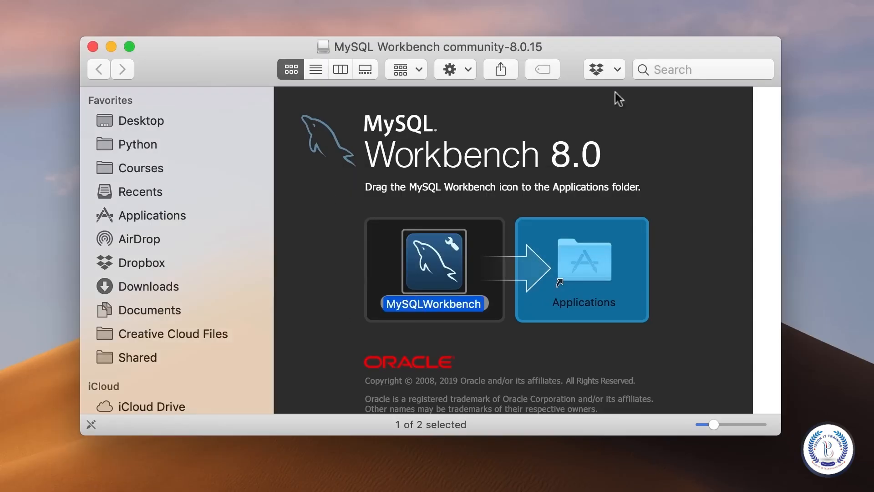
{"action": "left_click", "coordinate": [93, 46]}
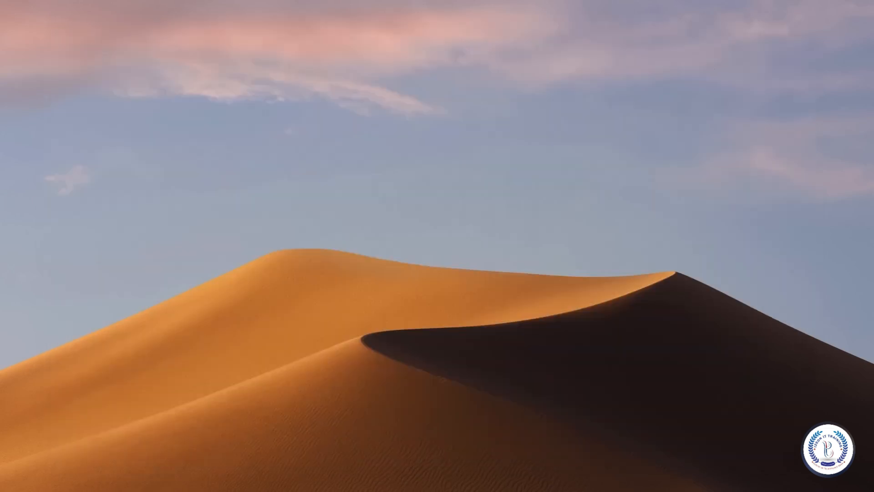
{"action": "key", "text": "super+space"}
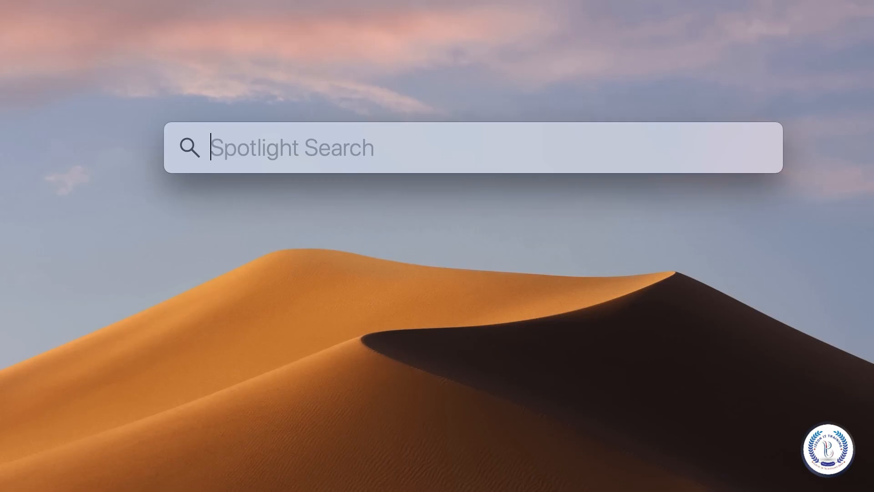
{"action": "type", "text": "mysql"}
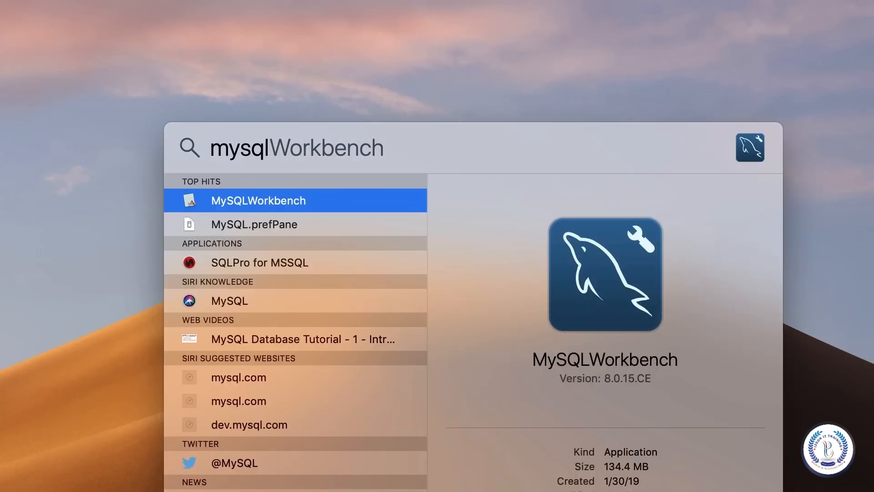
{"action": "key", "text": "Return"}
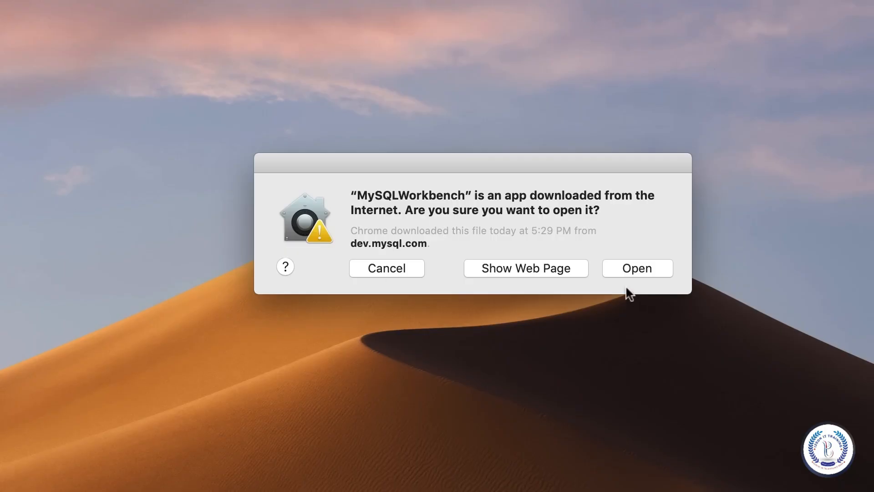
{"action": "left_click", "coordinate": [642, 271]}
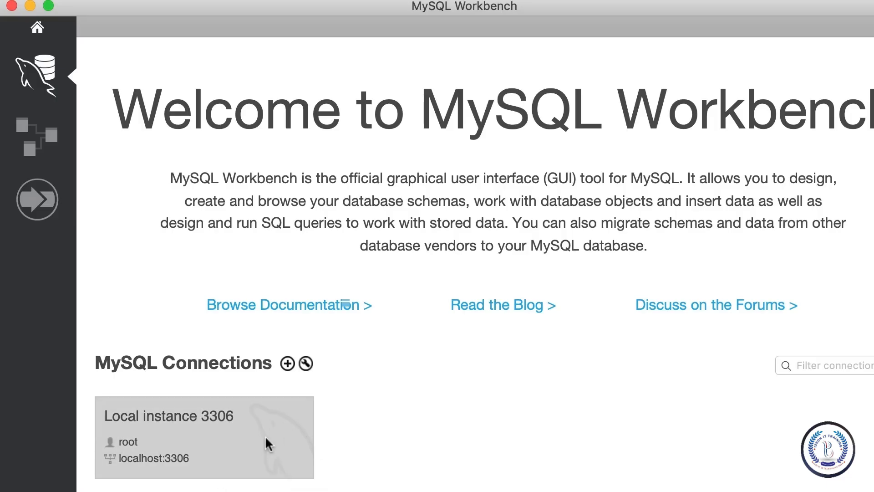
Delete the existing Local instance 3306 connection from the MySQL Connections
{"action": "right_click", "coordinate": [250, 425]}
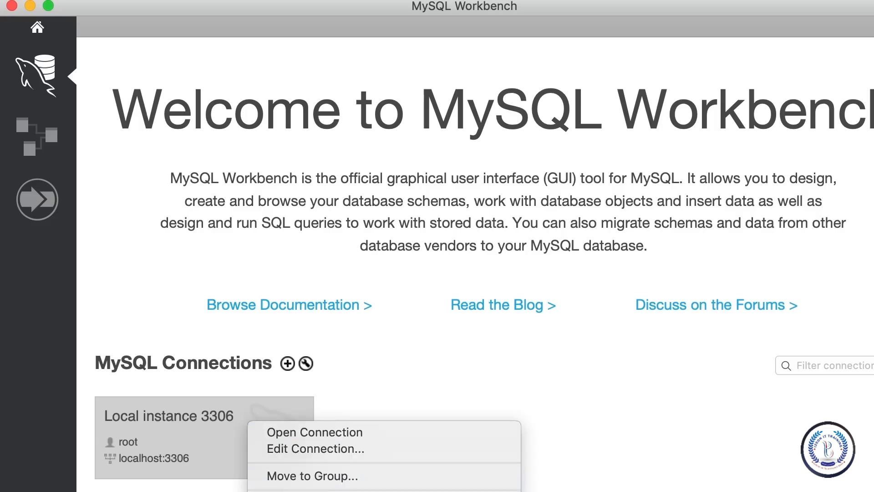
{"action": "left_click", "coordinate": [310, 490]}
{"action": "left_click", "coordinate": [610, 266]}
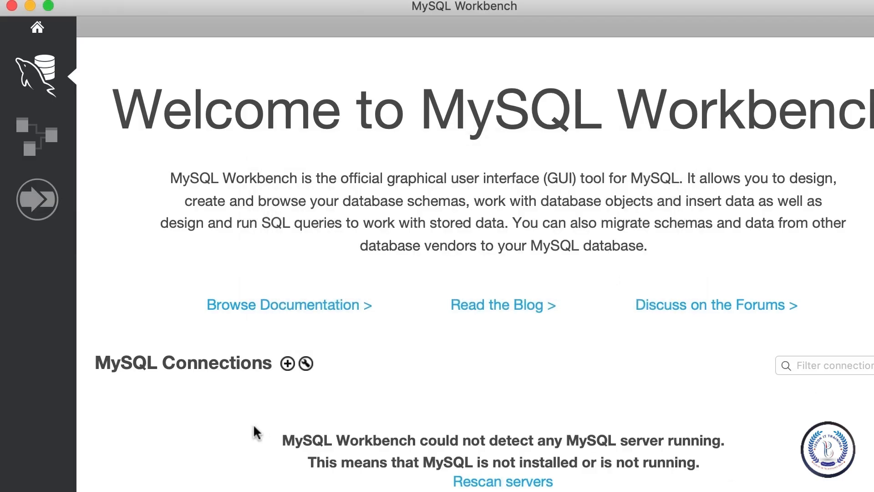
Start a new MySQL connection and name it Local Instance
{"action": "left_click", "coordinate": [286, 363]}
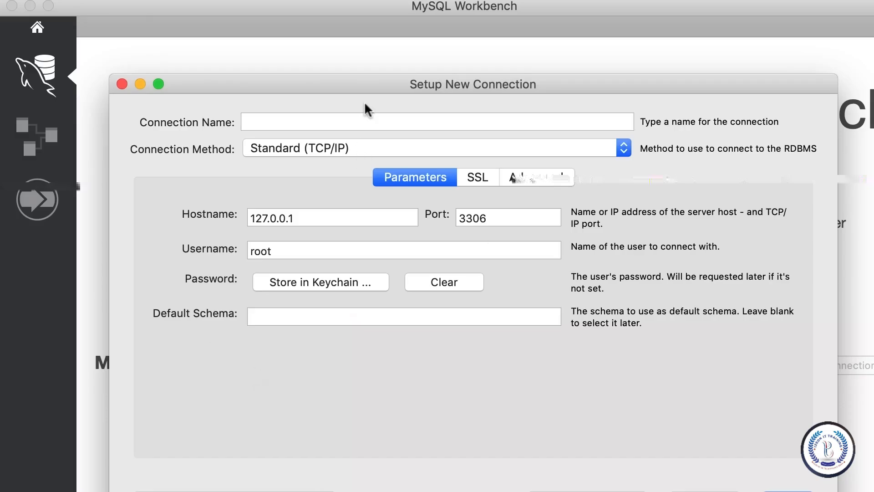
{"action": "left_click", "coordinate": [364, 121]}
{"action": "type", "text": "Lo"}
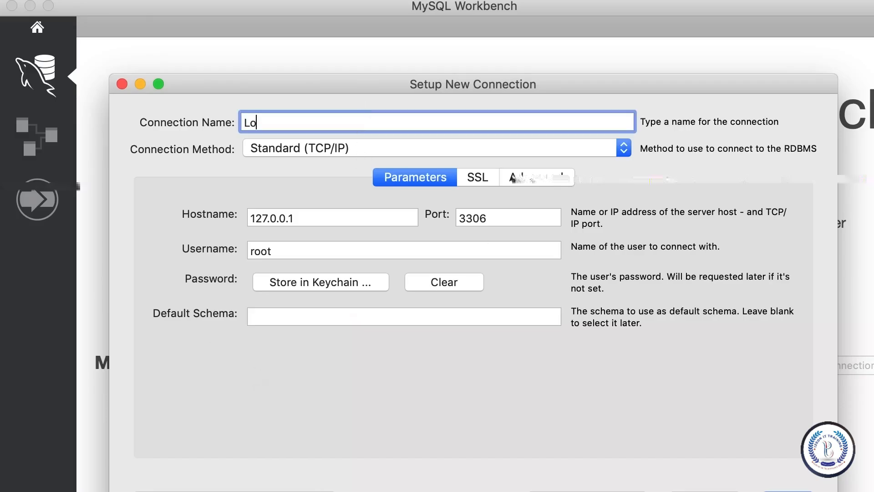
{"action": "type", "text": "cal Instance"}
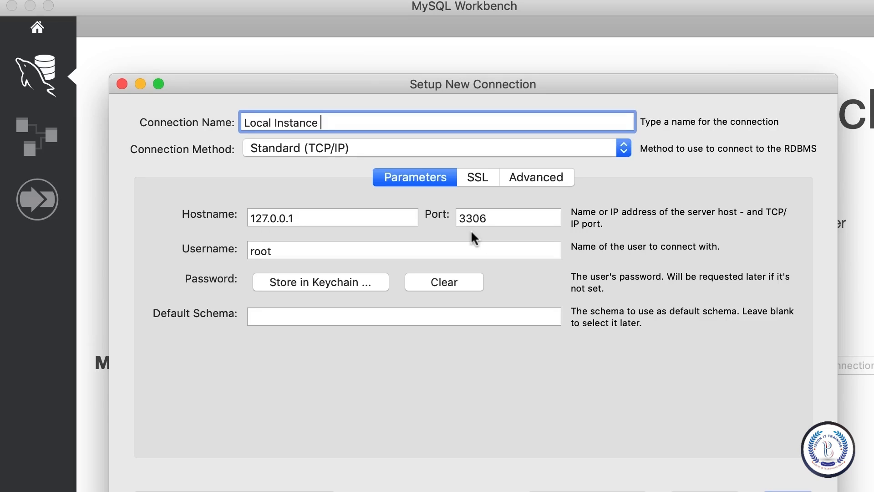
Store the root user's password for the new connection in the keychain
{"action": "left_click", "coordinate": [302, 281]}
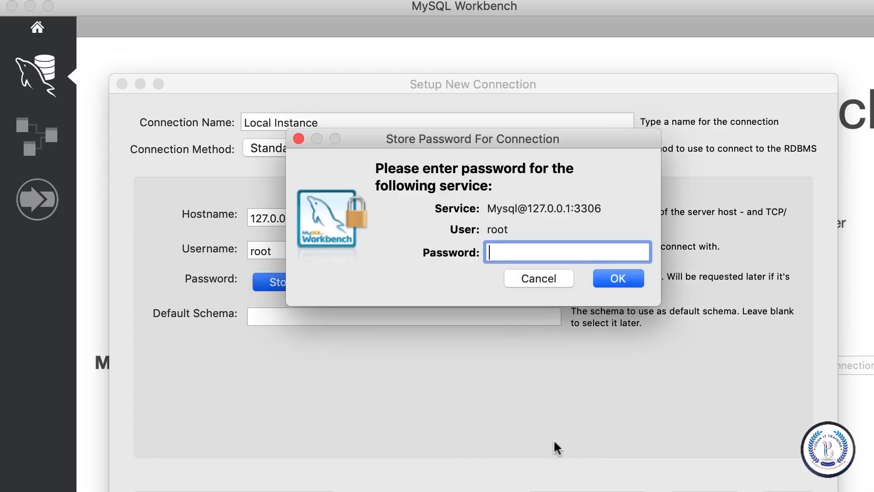
{"action": "type", "text": "•••••••••"}
{"action": "key", "text": "Return"}
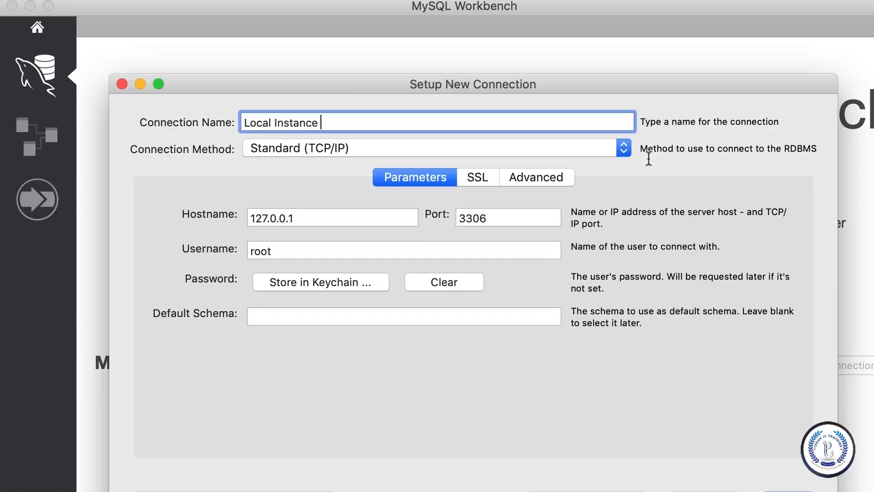
Test the new connection with its current parameters and save it
{"action": "left_click_drag", "start_coordinate": [634, 81], "coordinate": [601, 19]}
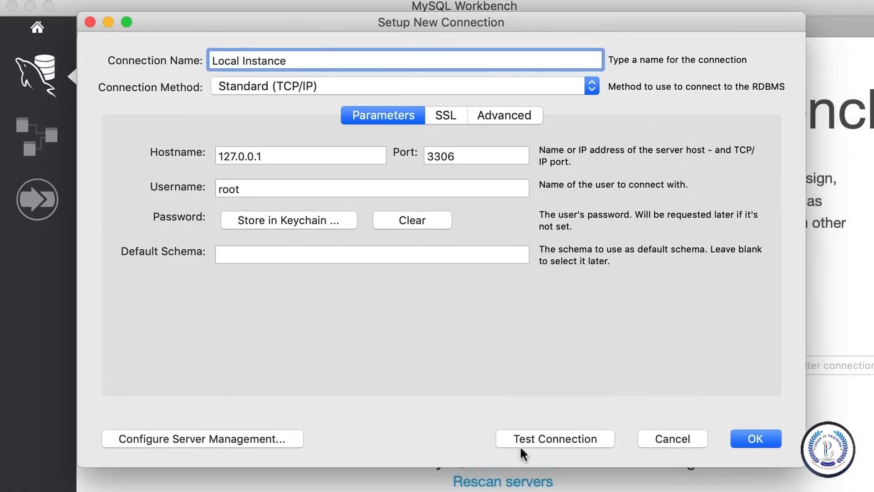
{"action": "left_click", "coordinate": [556, 439]}
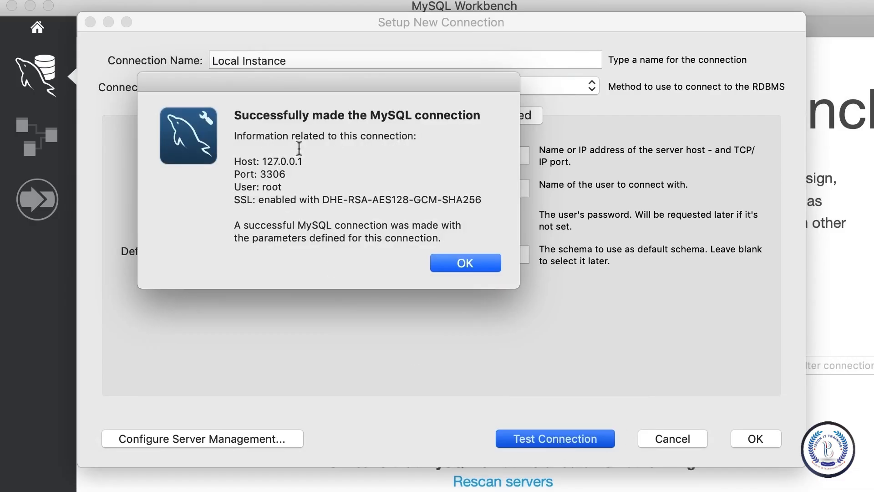
{"action": "left_click", "coordinate": [449, 264]}
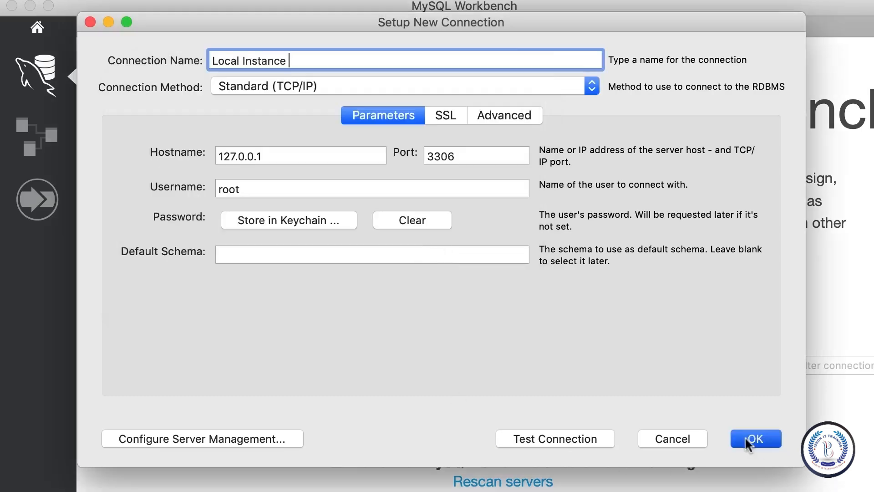
{"action": "left_click", "coordinate": [746, 439]}
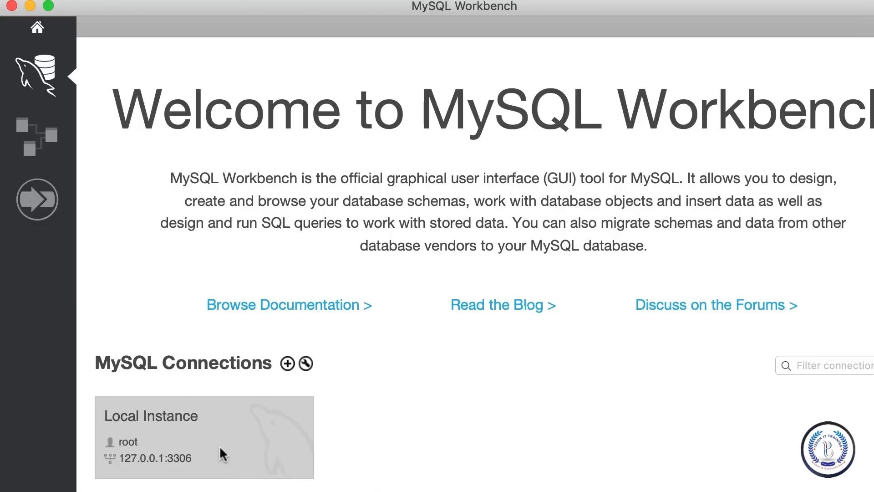
Select the Local Instance connection among the MySQL Connections
{"action": "left_click", "coordinate": [246, 441]}
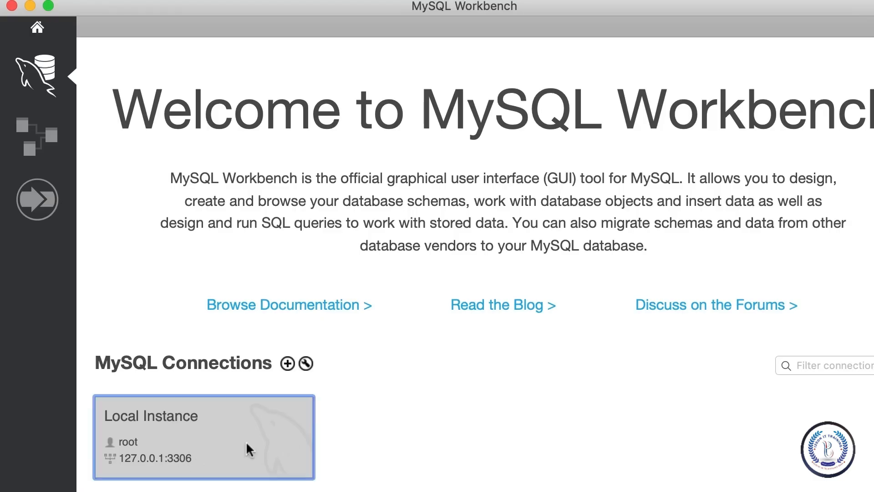